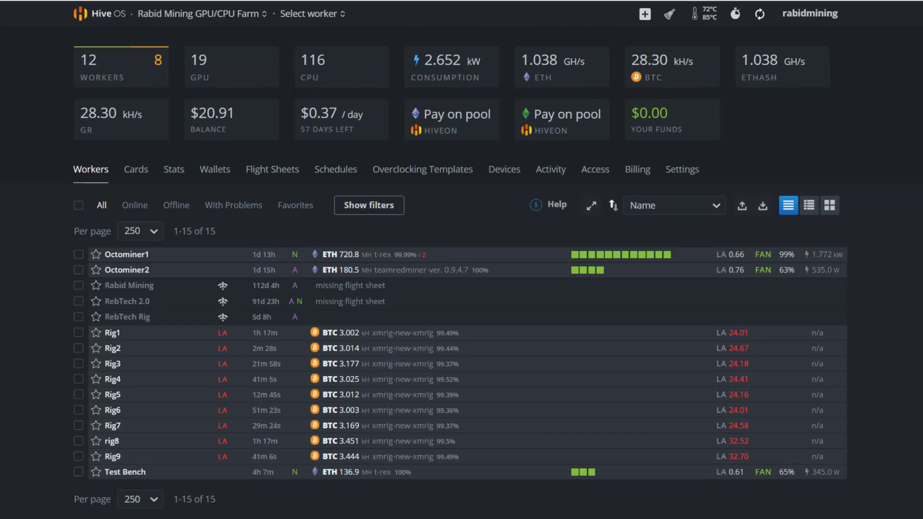
Step: Open the Octominer2 worker page and display its remote access options
click(122, 270)
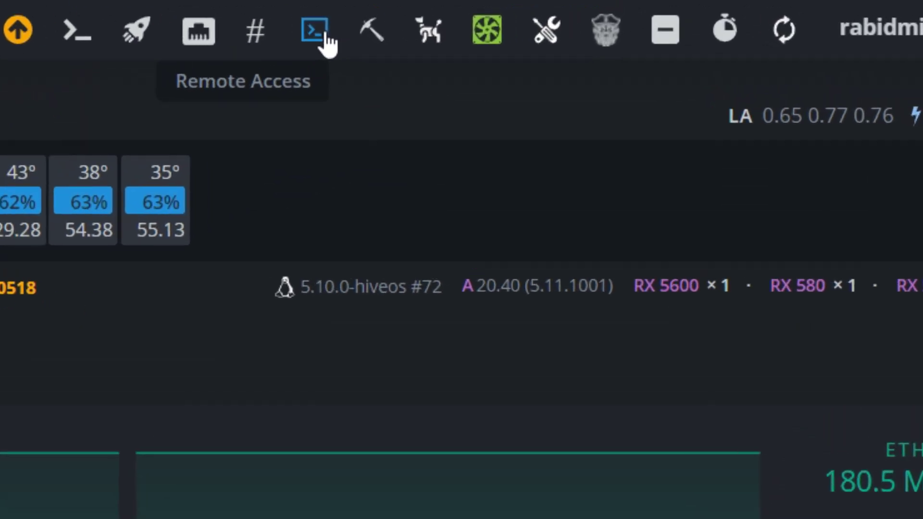
click(326, 42)
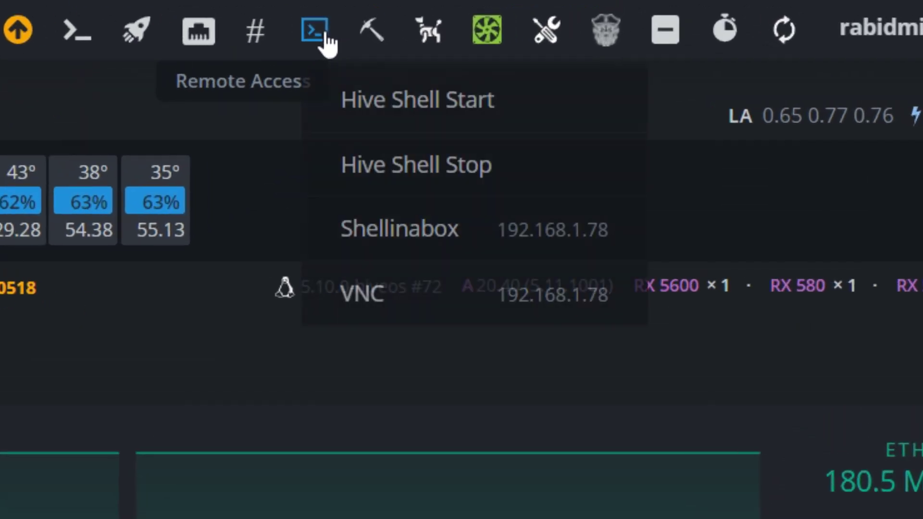
Step: Start a Shellinabox terminal on Octominer2 and log in with the rig's login name
click(431, 246)
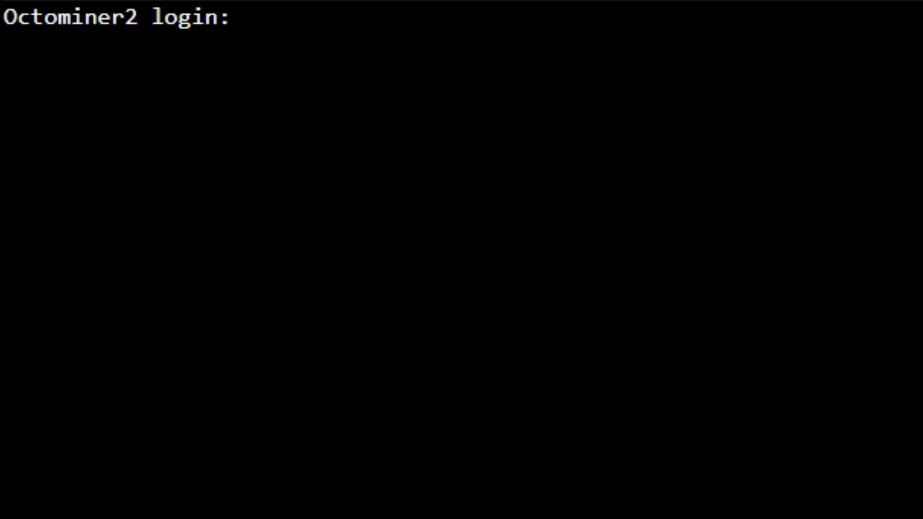
text(user)
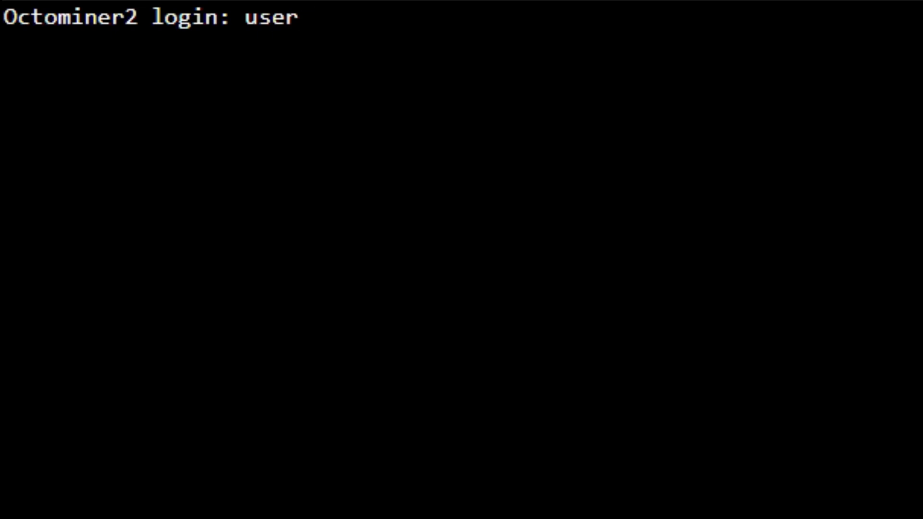
key(Return)
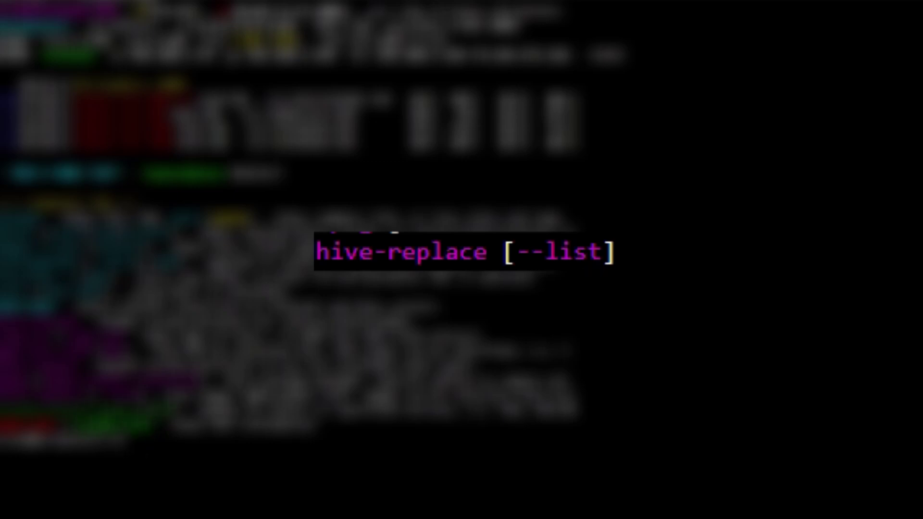
Step: Run hive-replace --list to list the installable Hive OS images
text(hive-)
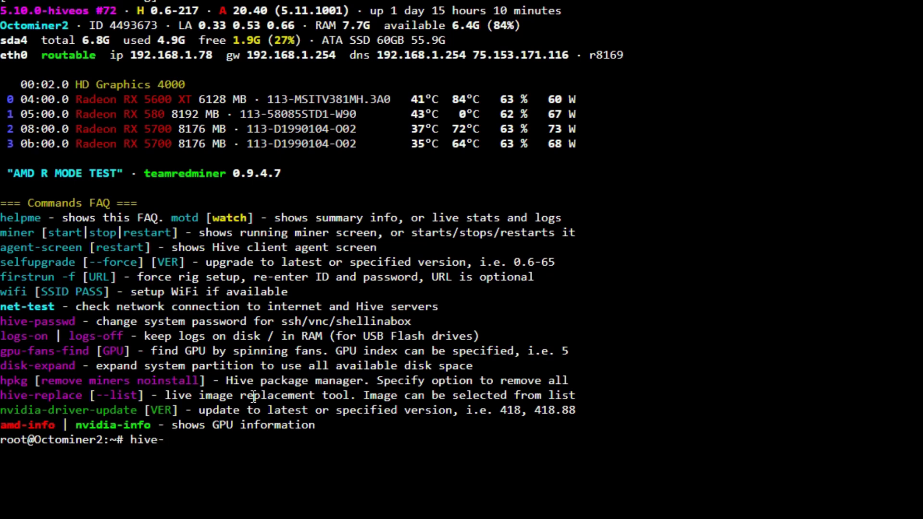
text(replace --list)
key(Return)
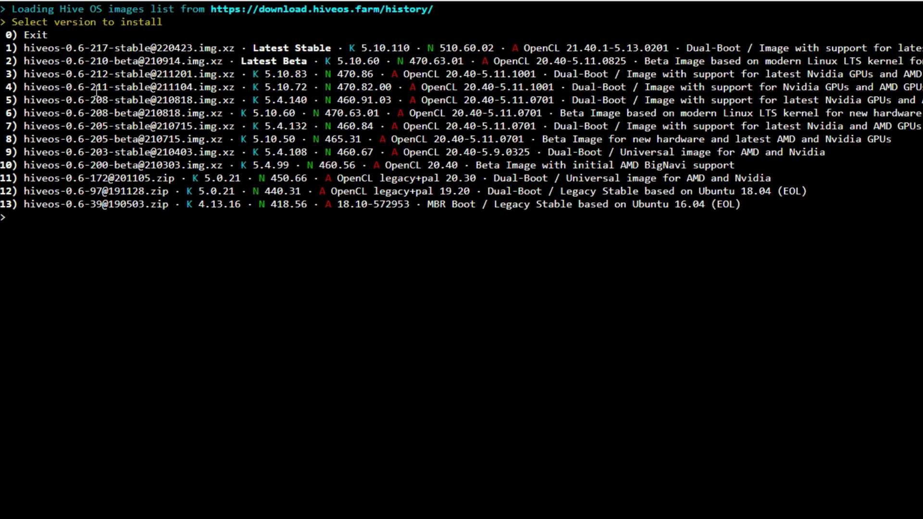
Step: Choose image 1, hiveos-0.6-217-stable@220423, and confirm 'yes' to install it on sda
text(1)
key(Return)
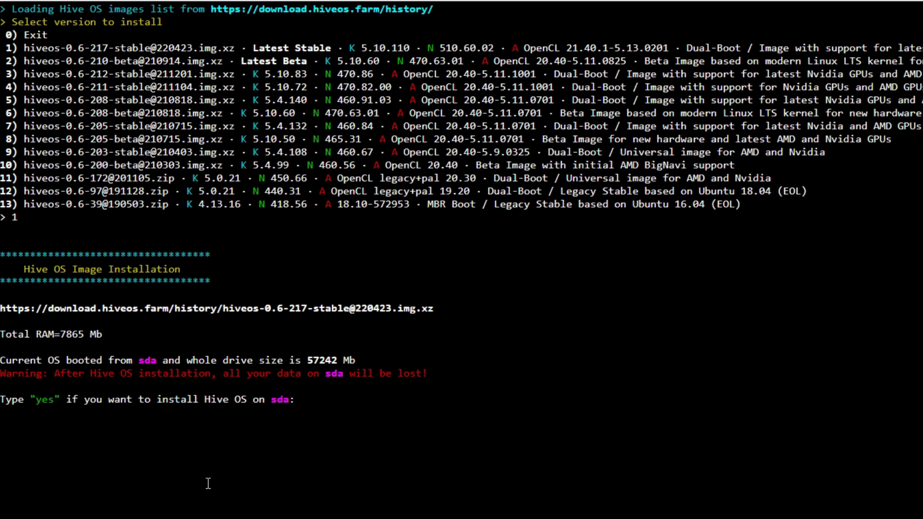
text(yes)
key(Return)
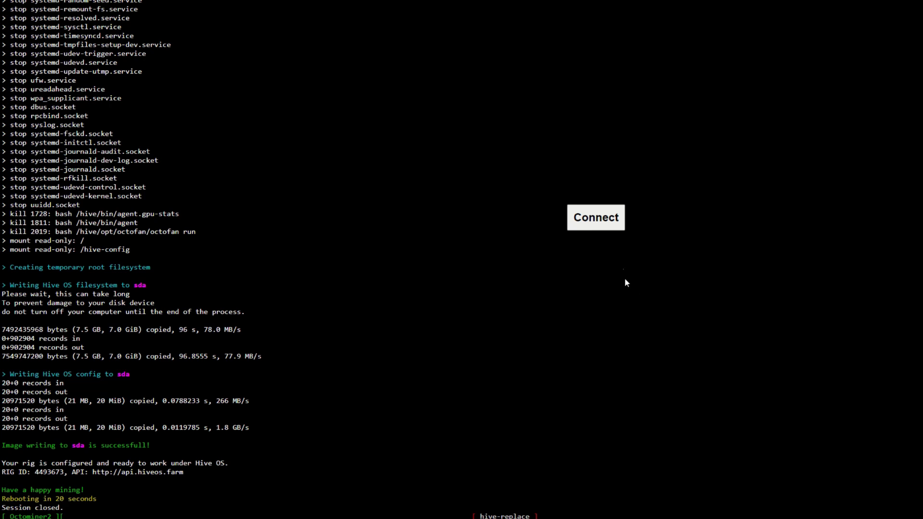
Step: Reconnect to the rebooted rig's terminal, log in, and run miner to view the miner screen
click(596, 222)
text(u)
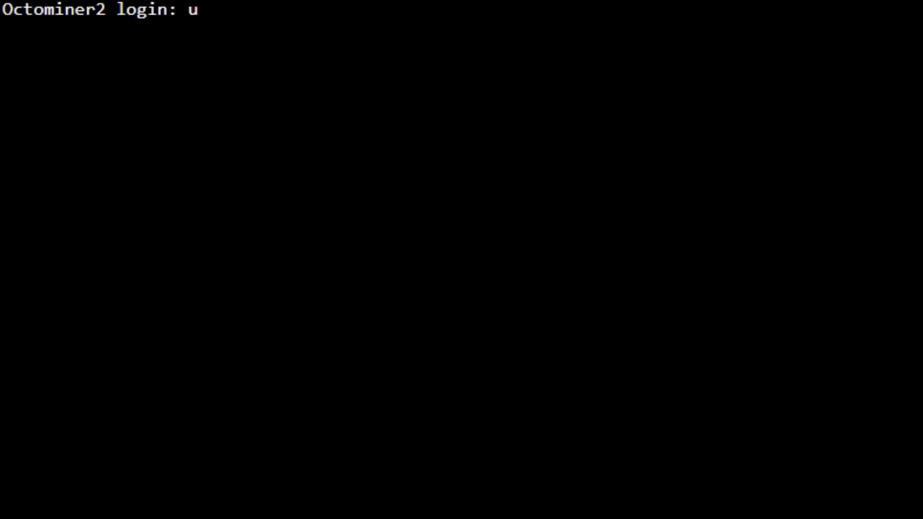
text(ser)
key(Return)
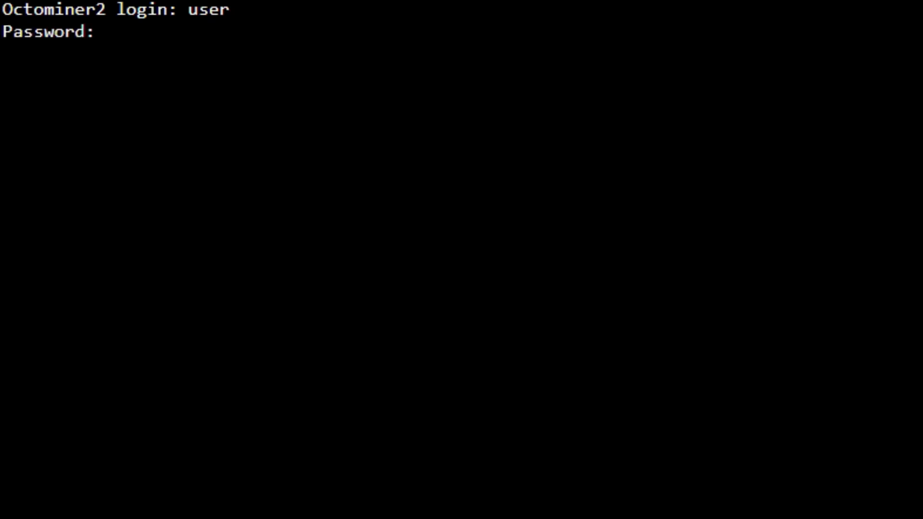
text(1)
key(Return)
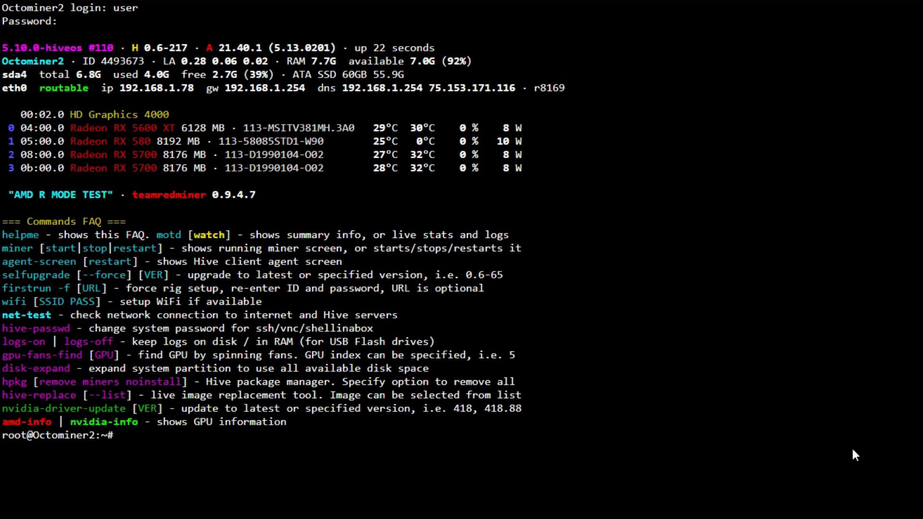
text(miner)
key(Return)
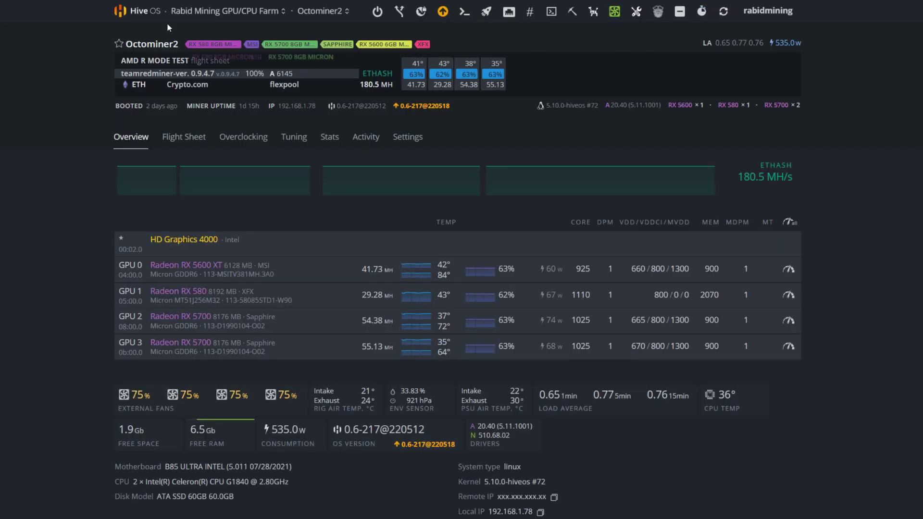
Step: Go to Octominer2 in Rabid Mining GPU/CPU Farm and bring up its OS upgrade options
click(199, 11)
click(228, 90)
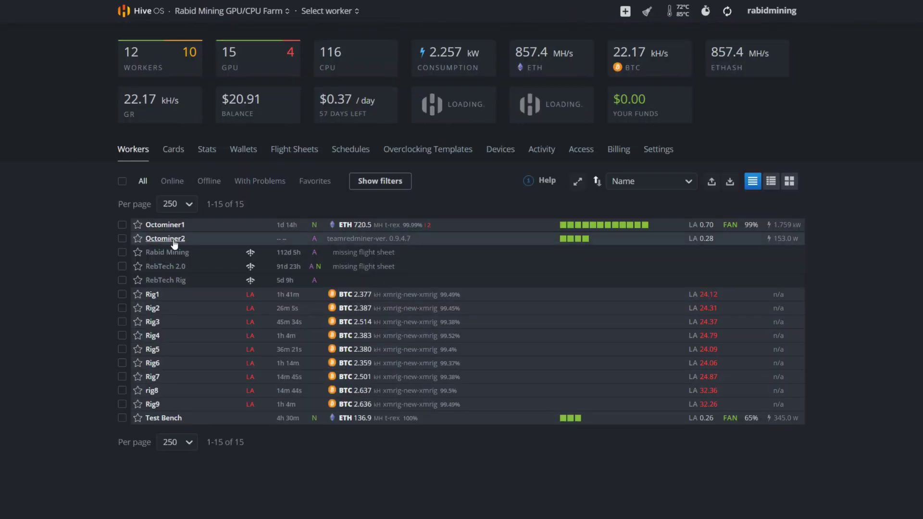
click(168, 240)
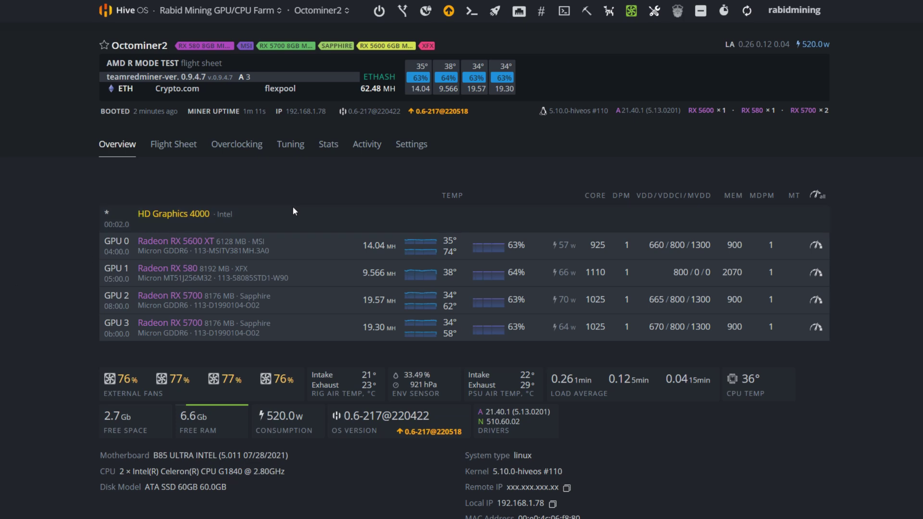
click(454, 112)
Step: Scroll through the OS upgrade options panel, then close it
scroll(482, 279, down, 2)
scroll(482, 279, down, 2)
scroll(493, 289, down, 4)
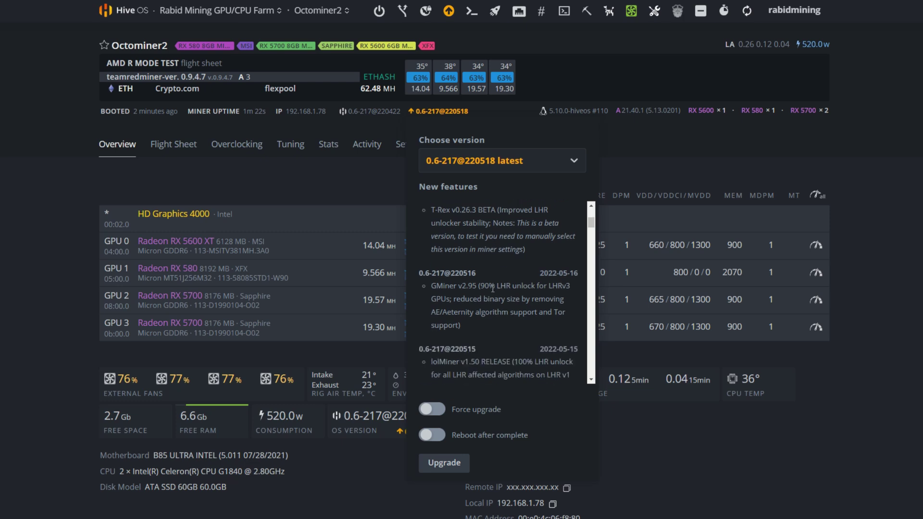
scroll(492, 288, down, 10)
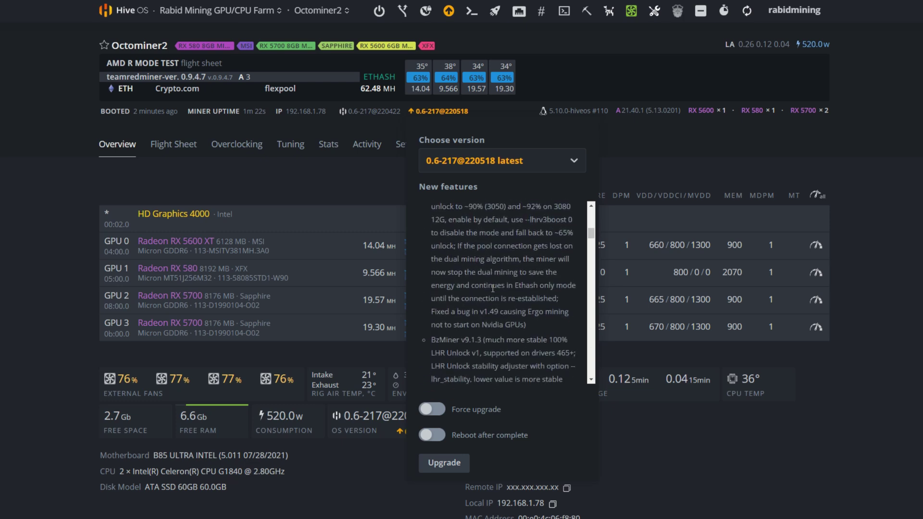
scroll(492, 289, down, 3)
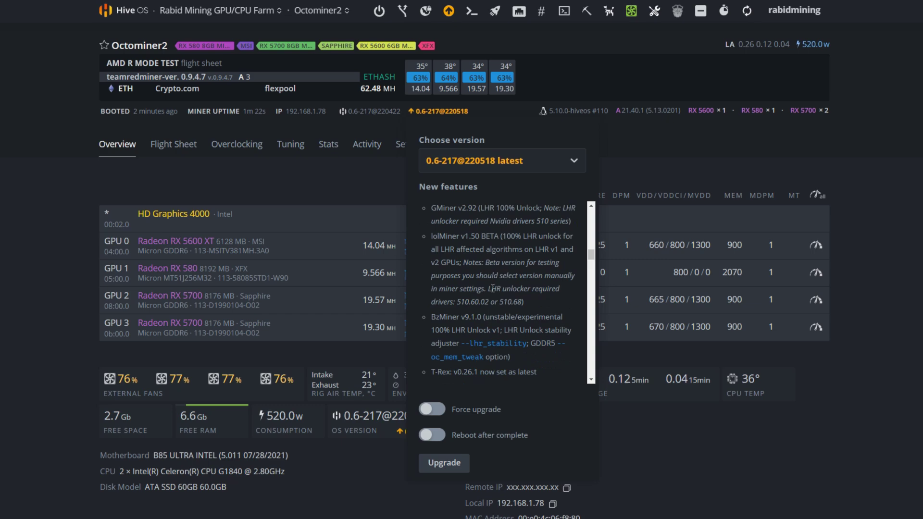
scroll(493, 288, down, 12)
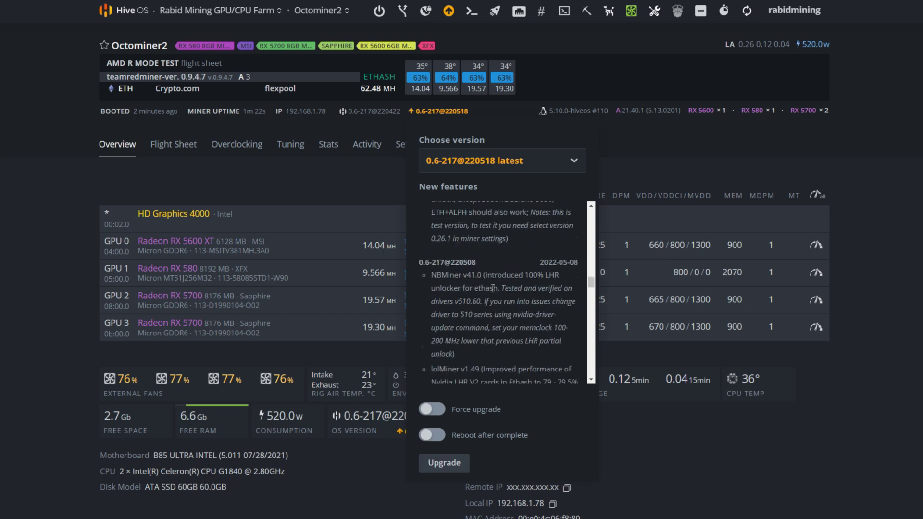
scroll(492, 288, up, 8)
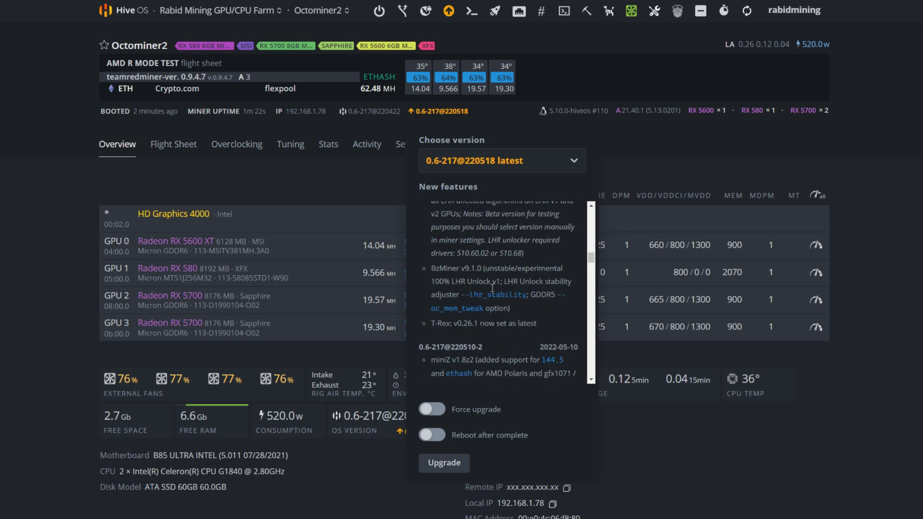
scroll(492, 287, up, 4)
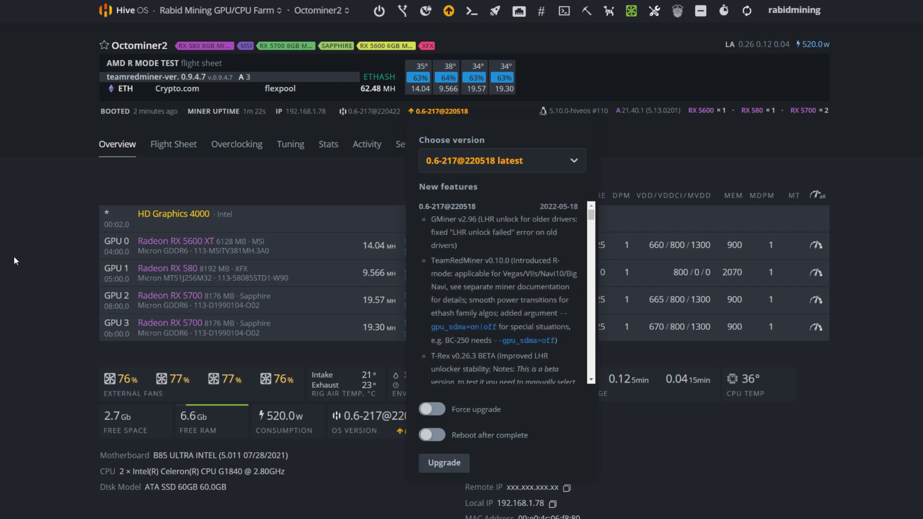
click(3, 264)
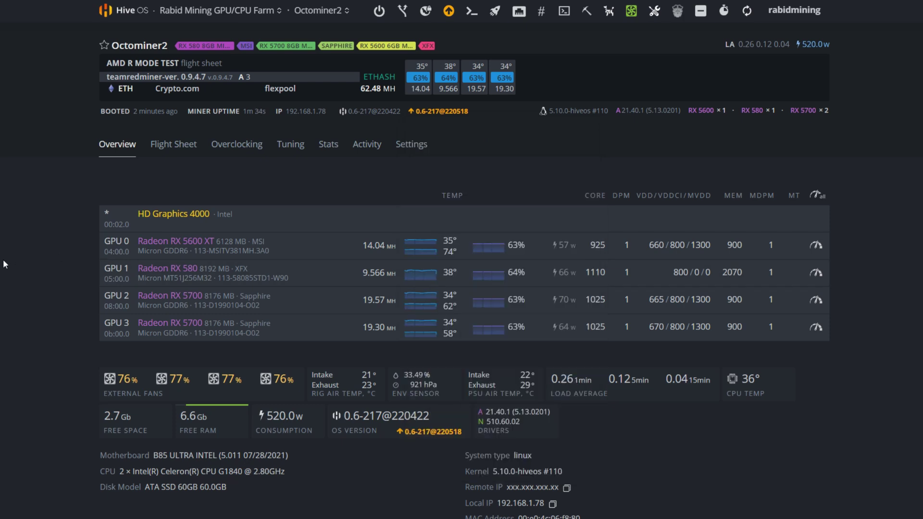
Step: Upgrade to 0.6-217@220518 with Force upgrade and Reboot after complete enabled
click(444, 115)
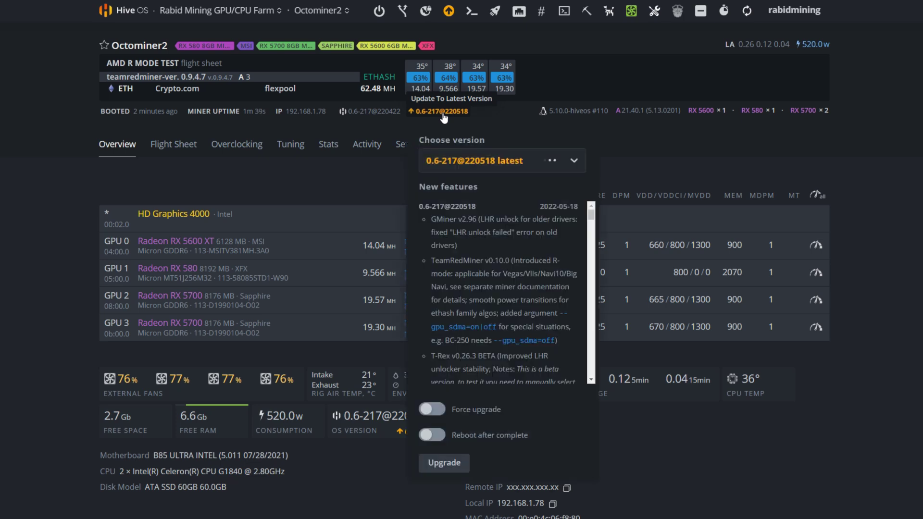
click(435, 410)
click(438, 438)
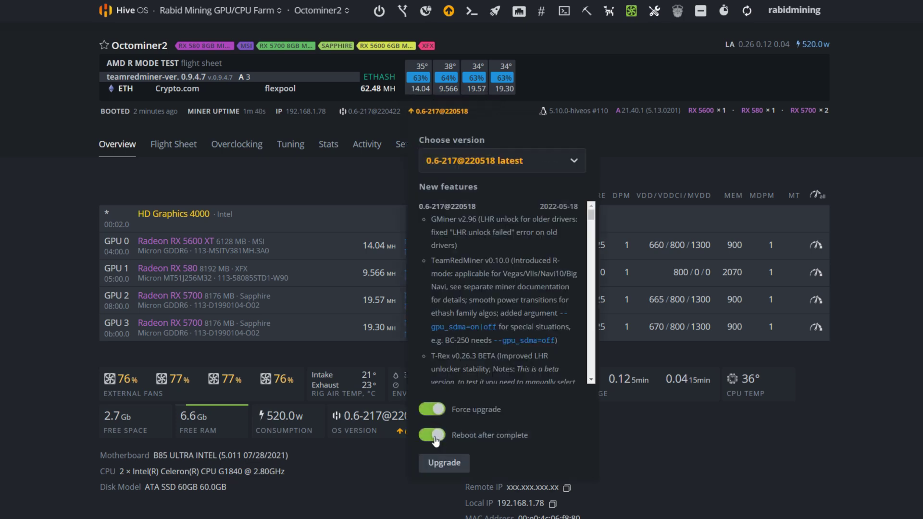
click(444, 464)
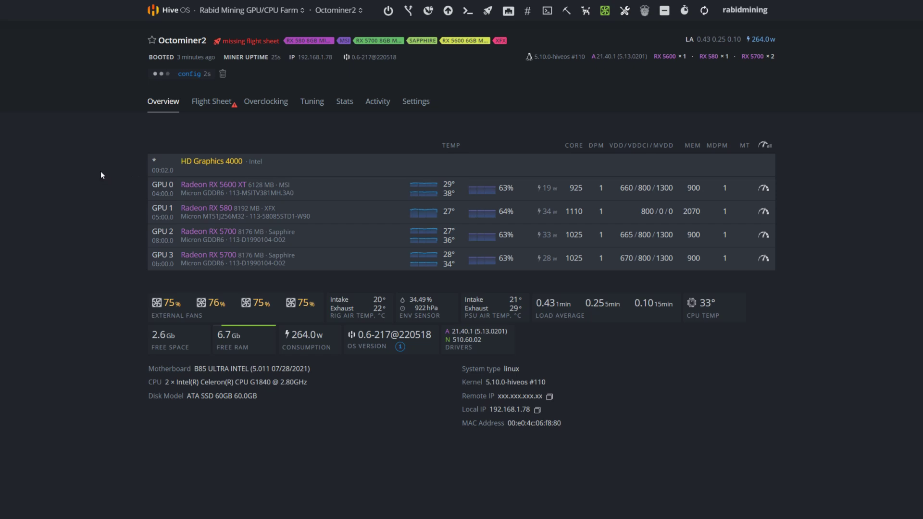
Step: Switch back to the Rabid Mining GPU/CPU Farm workers list via the farm dropdown
click(226, 15)
click(226, 14)
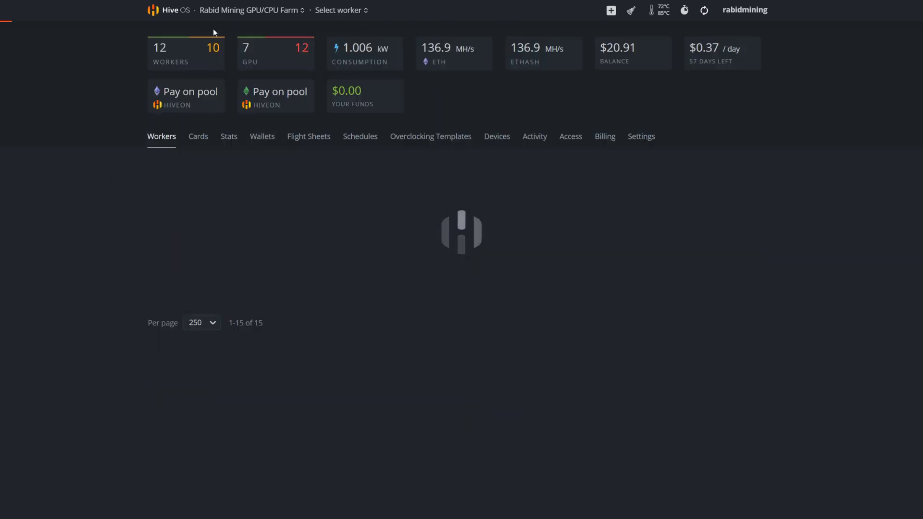